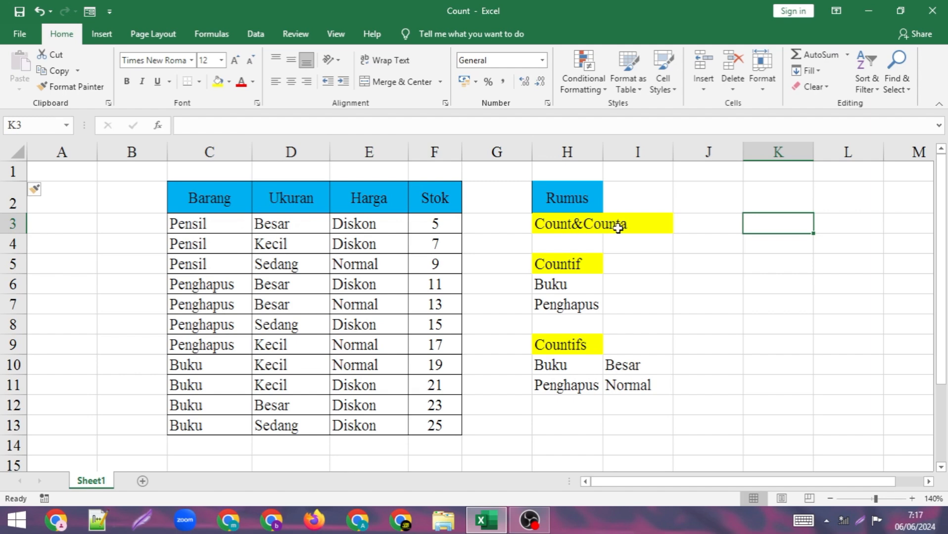
- Enter a COUNT formula in J3 that counts the Barang range C3:C13
left_click(702, 223)
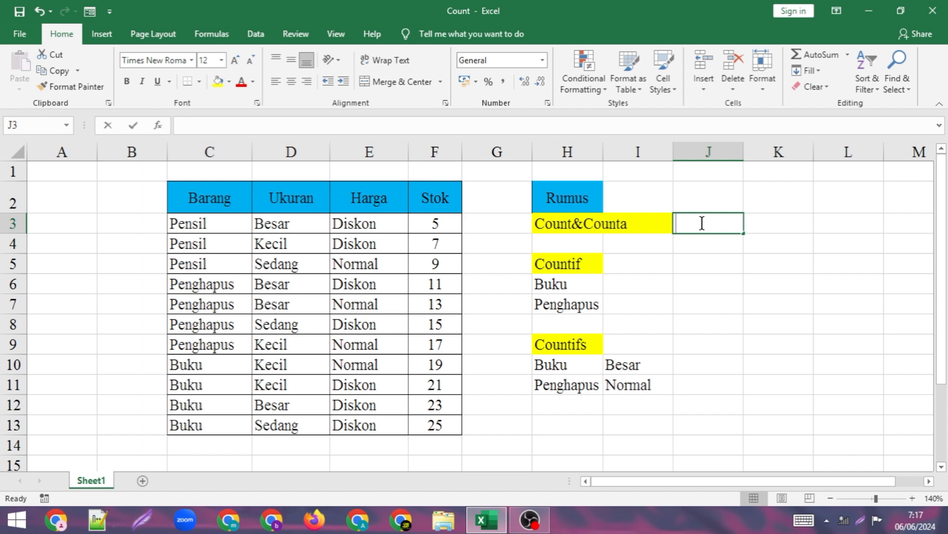
type("=count")
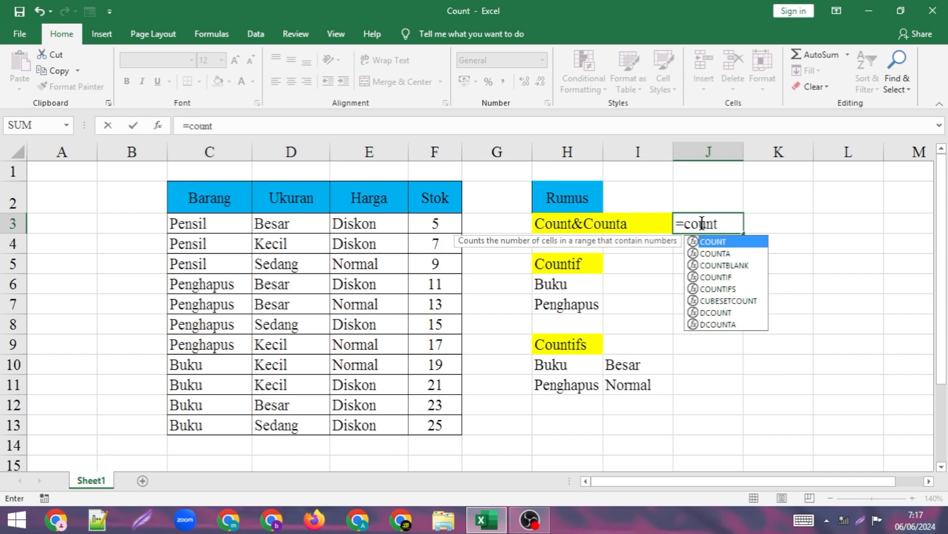
type("(")
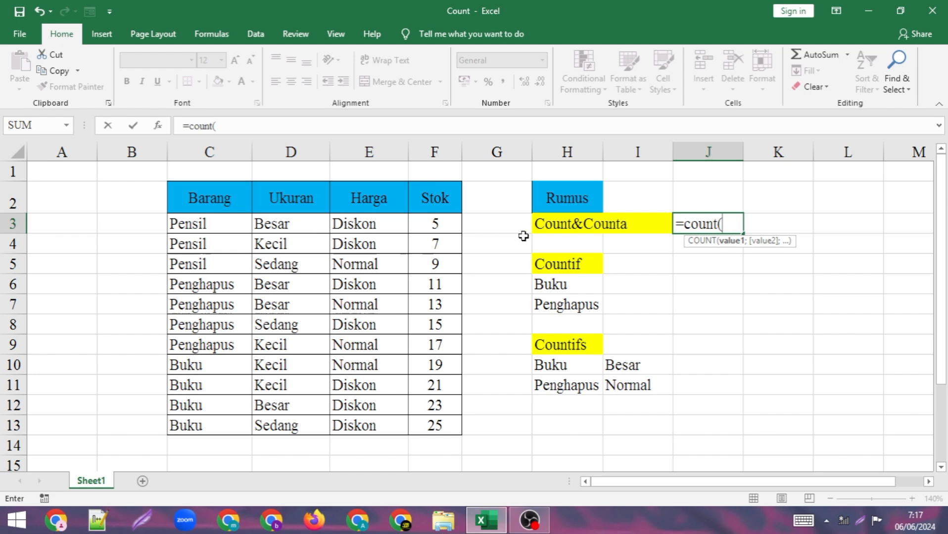
left_click_drag(198, 224, 195, 427)
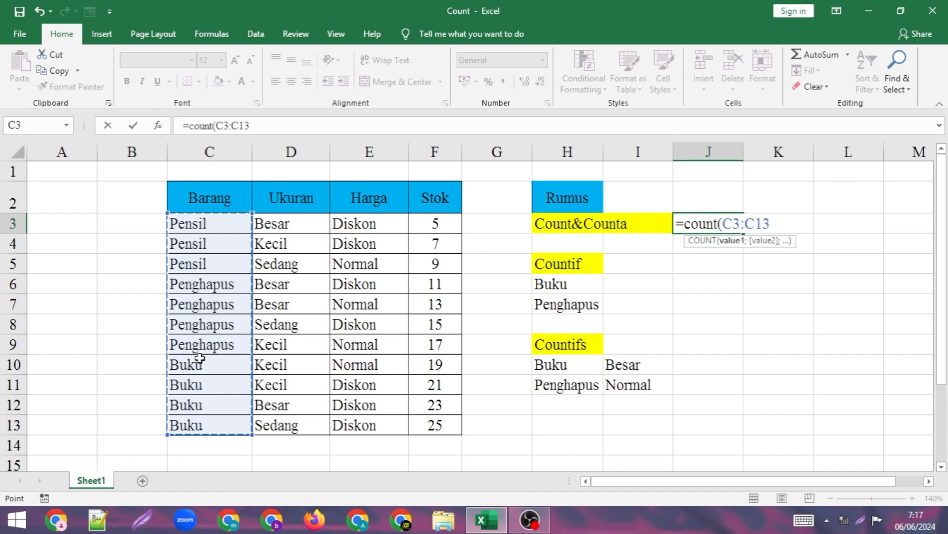
type(")")
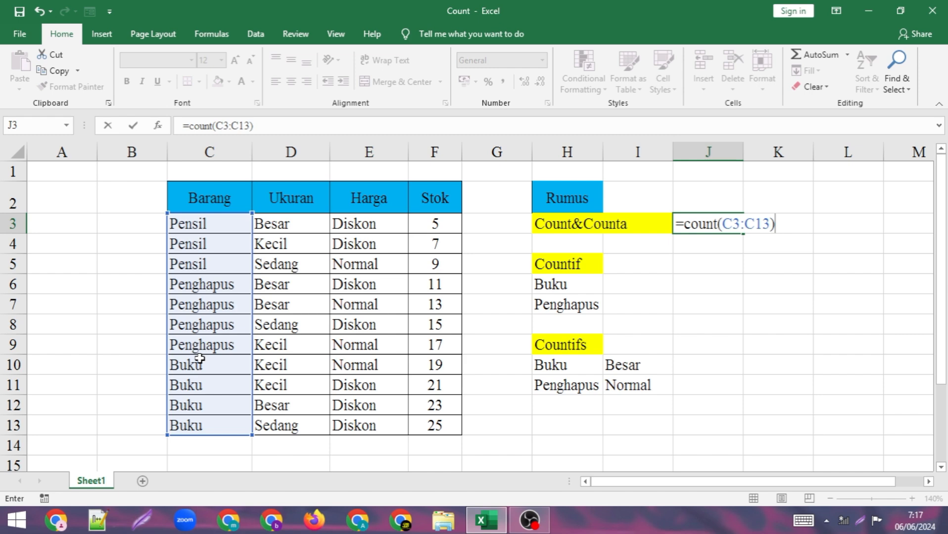
key("Return")
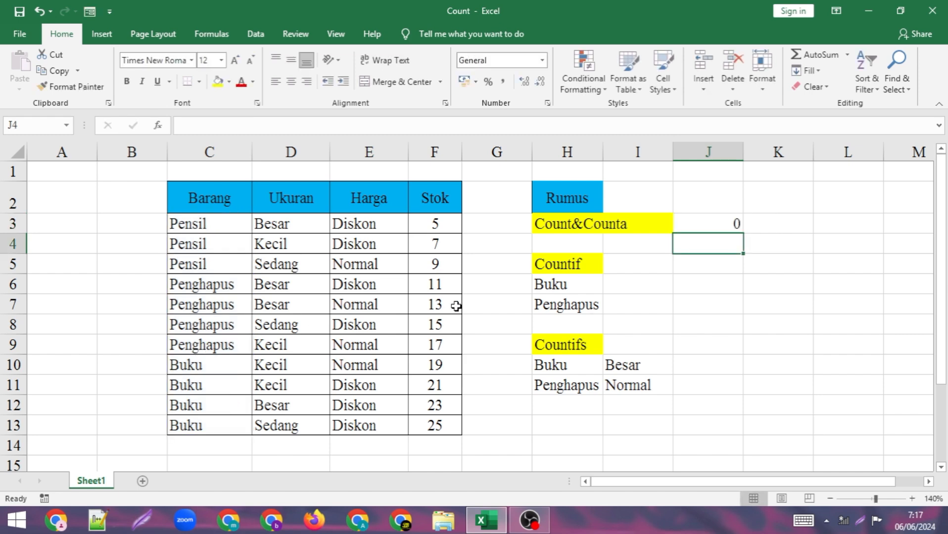
- Change the function in J3 from COUNT to COUNTA, keeping the range C3:C13
double_click(704, 223)
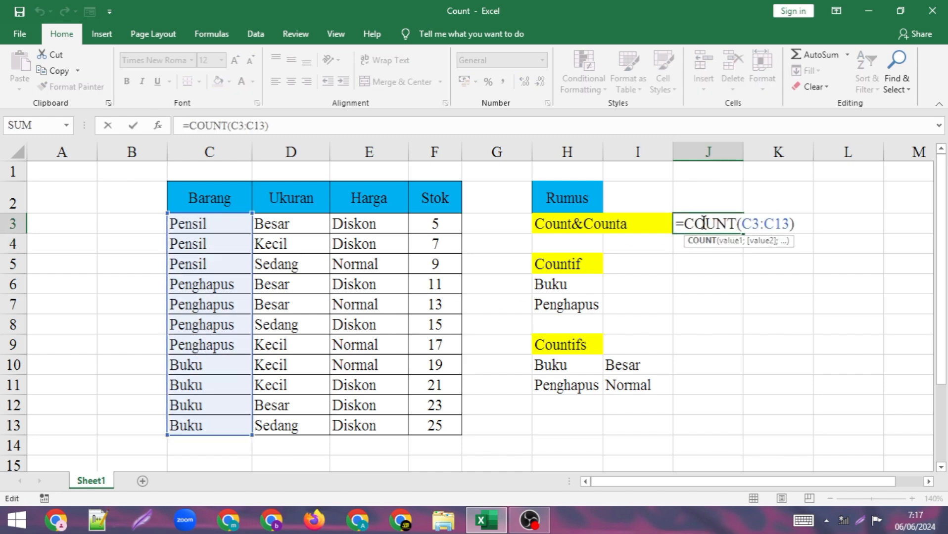
left_click(736, 225)
type("a")
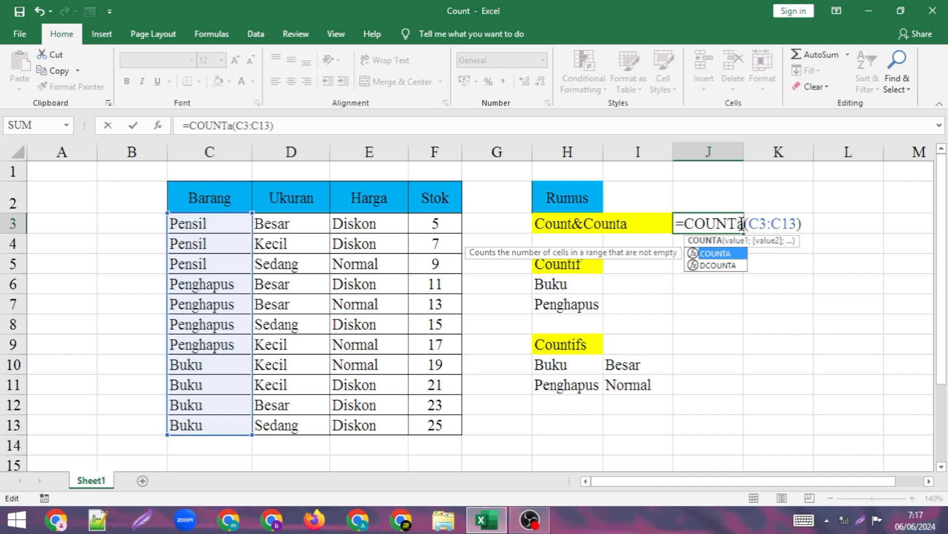
key("Return")
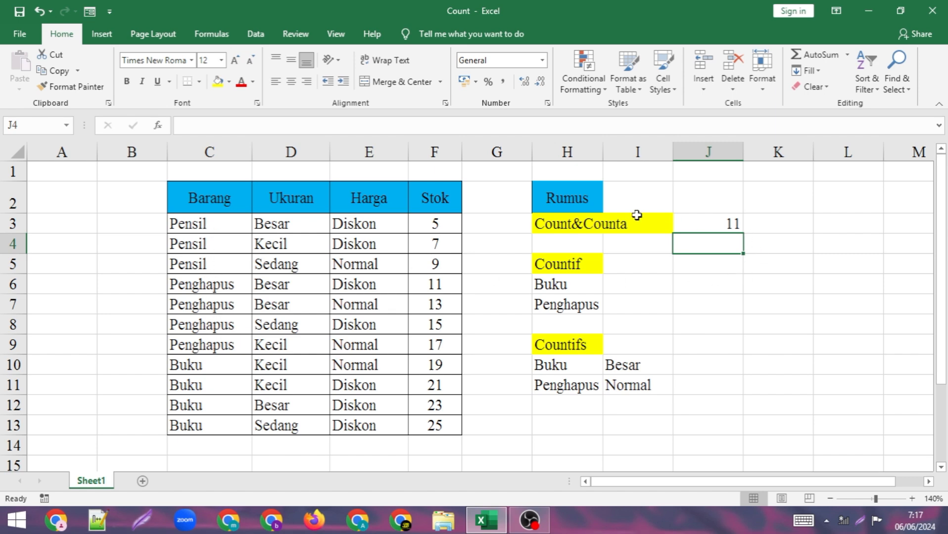
- Replace the range in J3's COUNTA formula with the Stok cells F3:F13
left_click(439, 228)
double_click(729, 225)
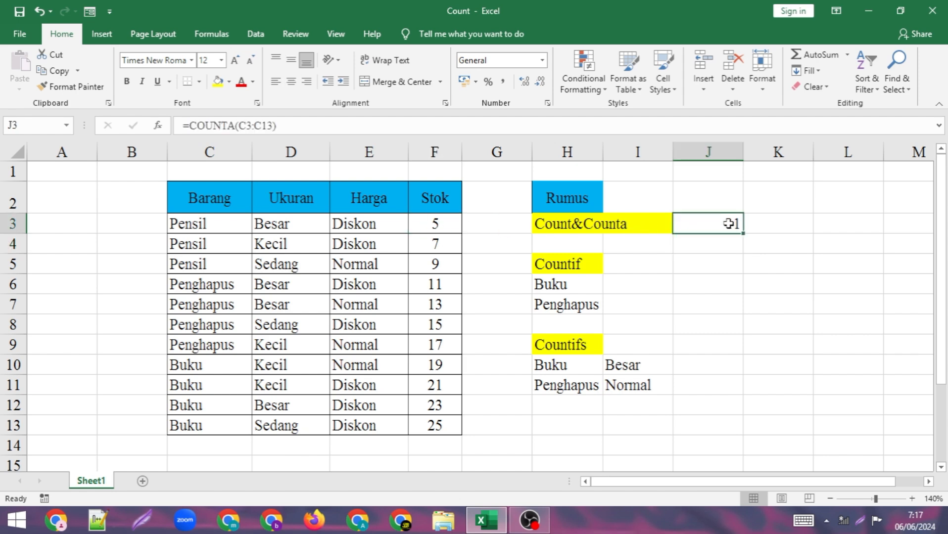
left_click(801, 226)
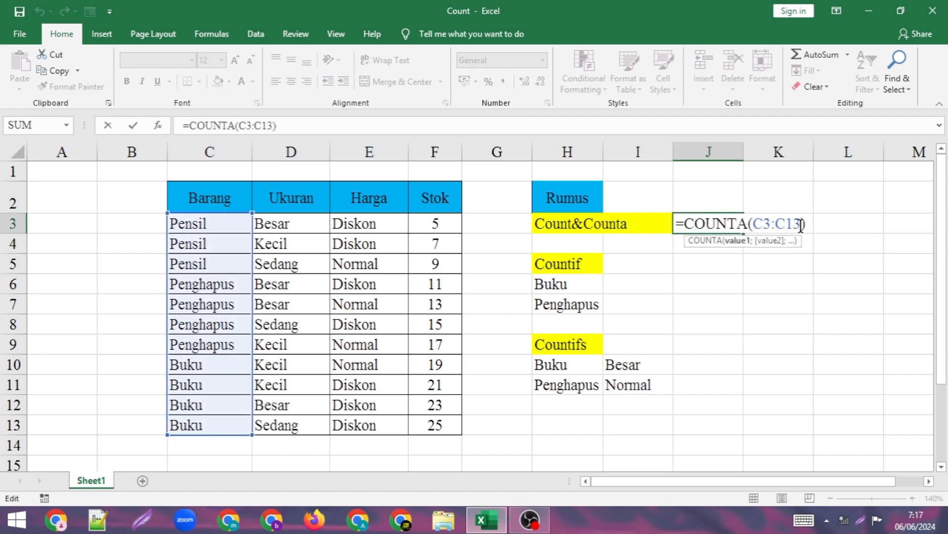
key("BackSpace")
key("BackSpace")
key("BackSpace")
key("BackSpace")
key("BackSpace")
key("BackSpace")
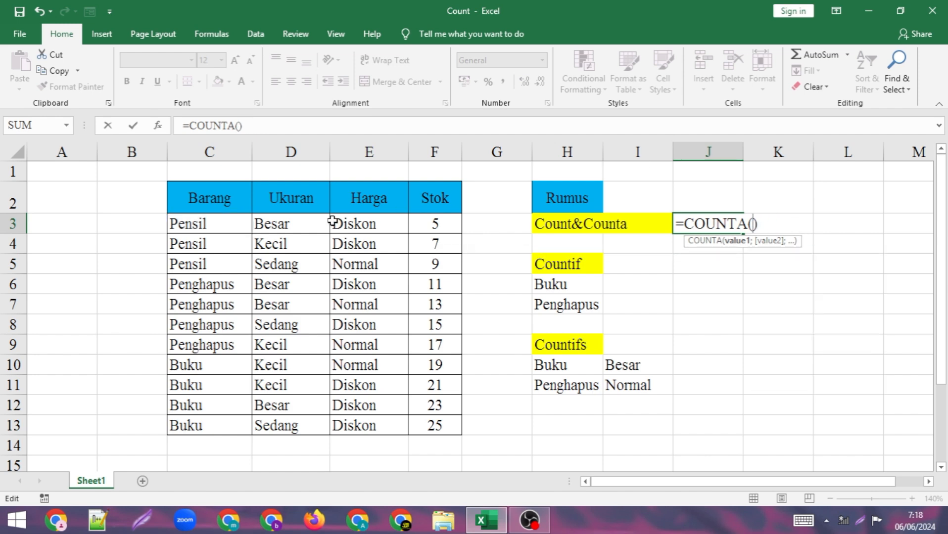
left_click_drag(421, 221, 436, 424)
key("Return")
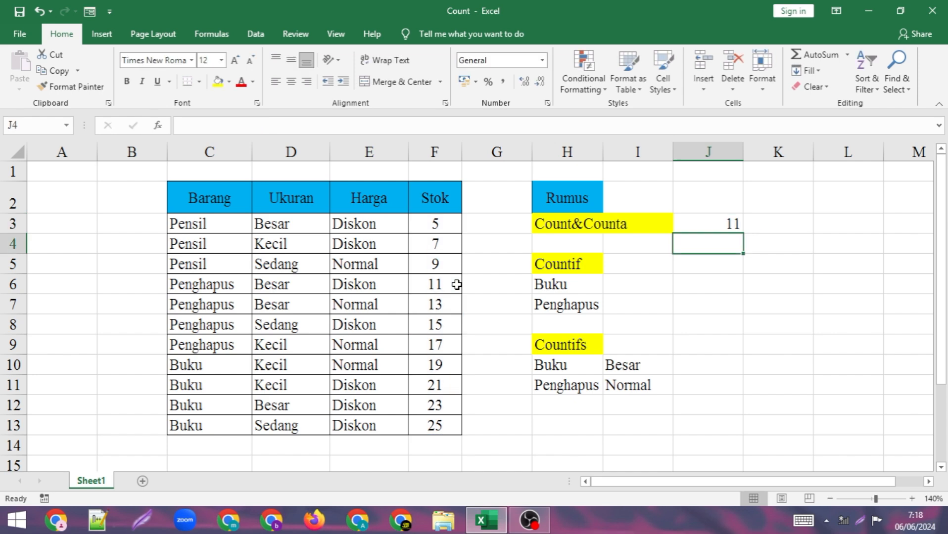
- Change the function in J3 back to COUNT, keeping the range F3:F13
double_click(713, 222)
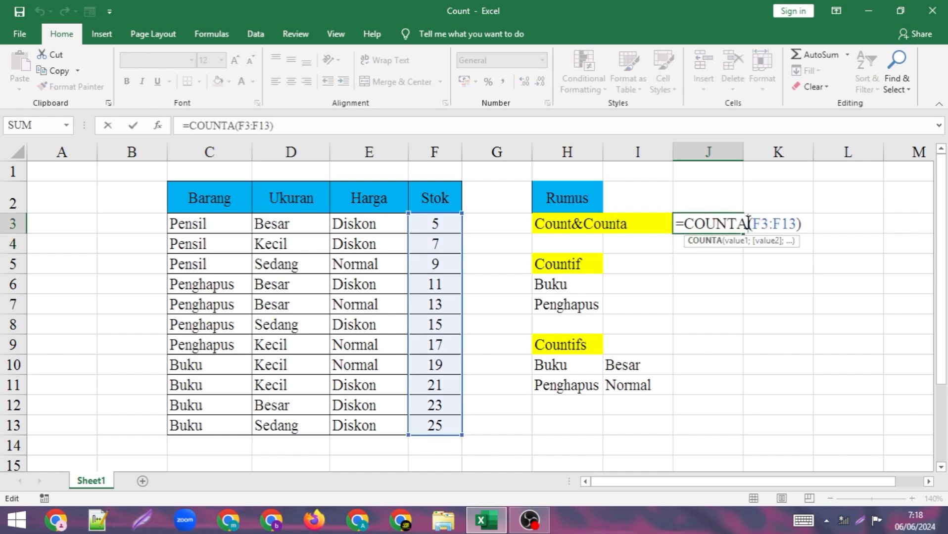
key("BackSpace")
key("Return")
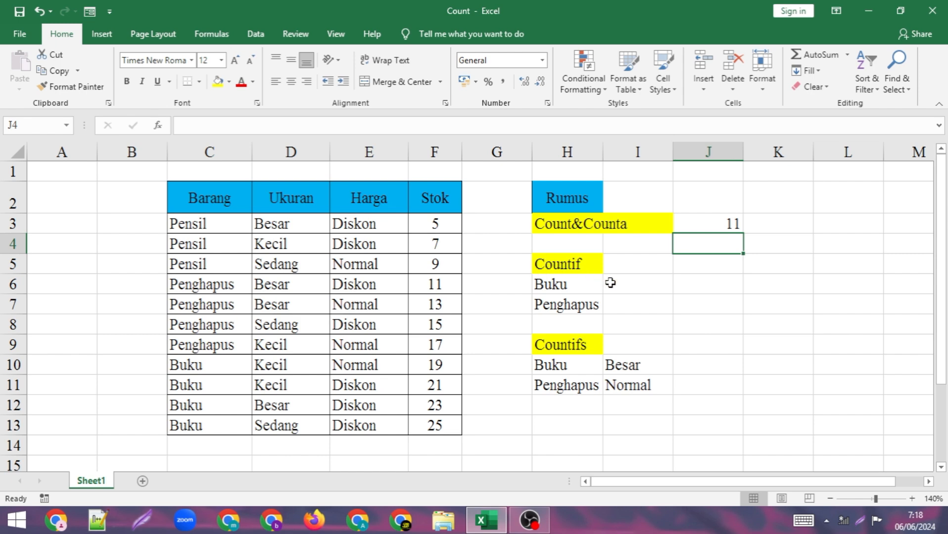
- Begin a COUNTIF formula in I6 beside Buku, with the Barang cells C3:C13 as its range
left_click(625, 285)
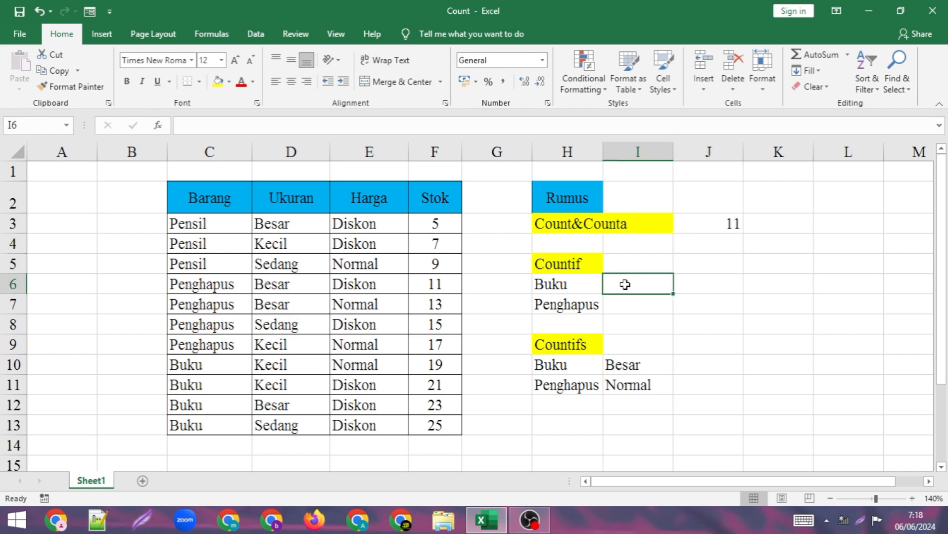
type("=")
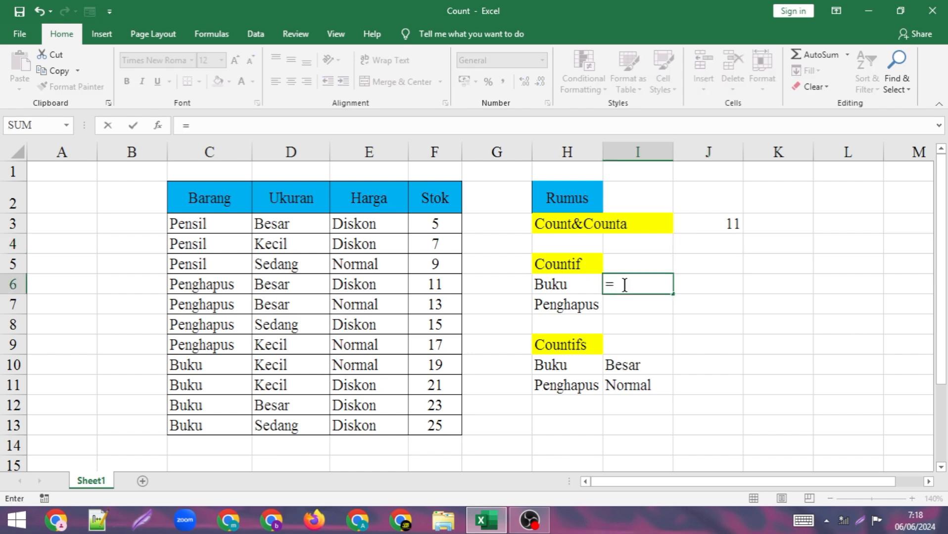
type("coun")
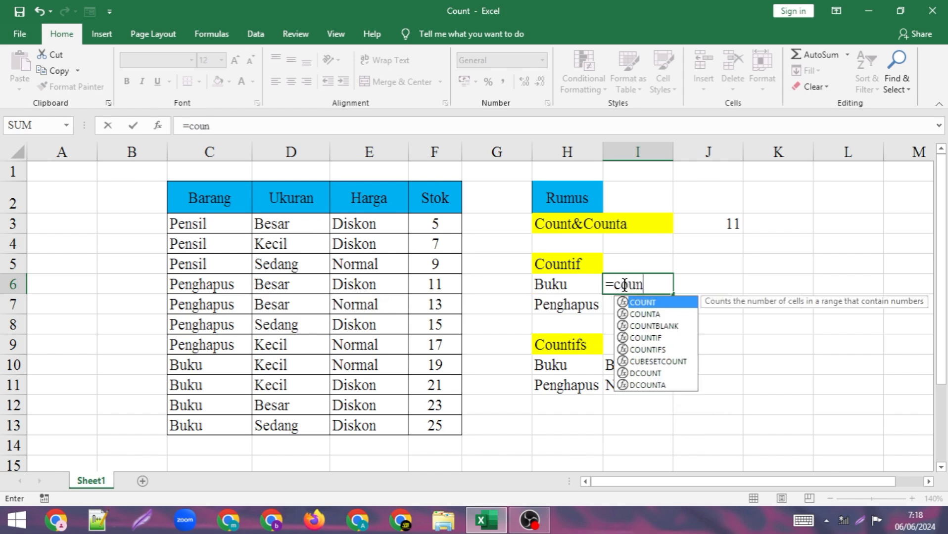
type("tif")
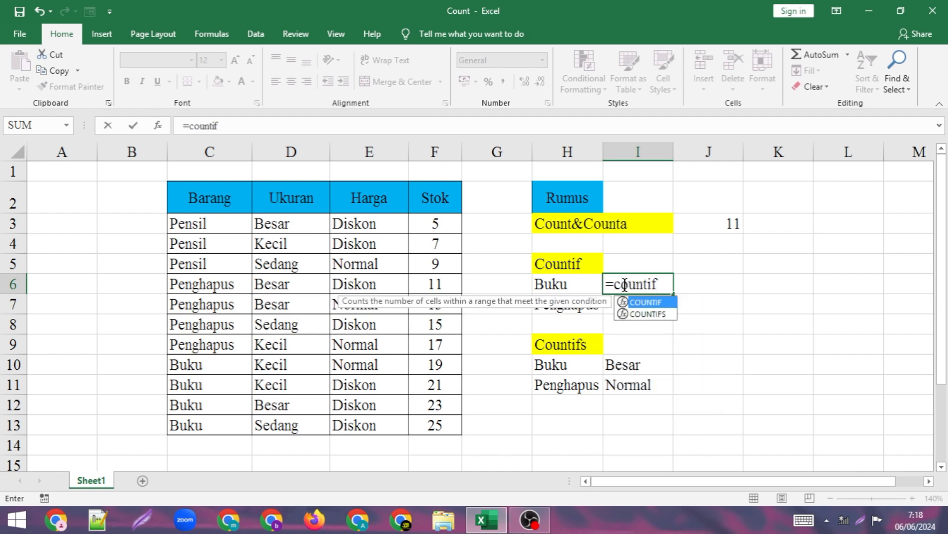
type("(")
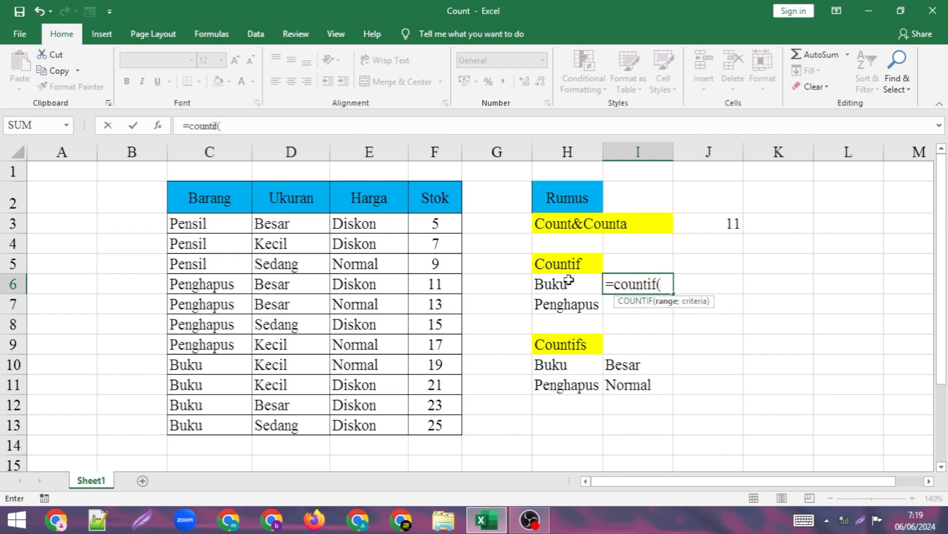
left_click_drag(221, 221, 203, 425)
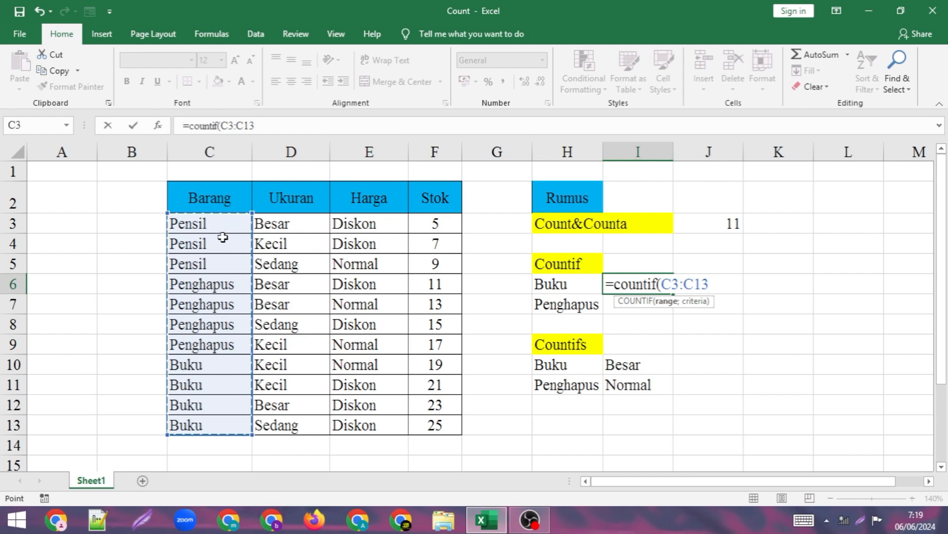
type(";")
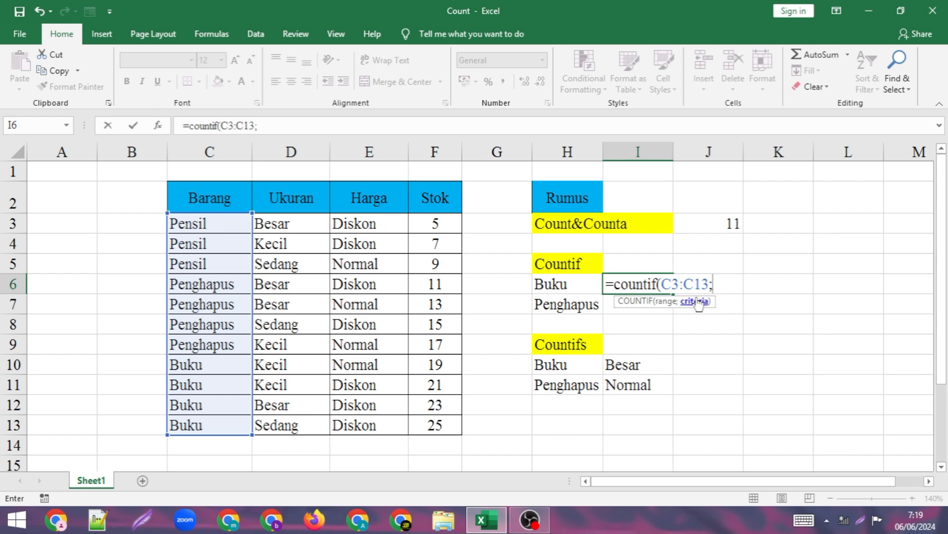
type("\"")
type("Buku")
type("\"")
key("BackSpace")
key("BackSpace")
key("BackSpace")
key("BackSpace")
key("BackSpace")
type("Penail\"")
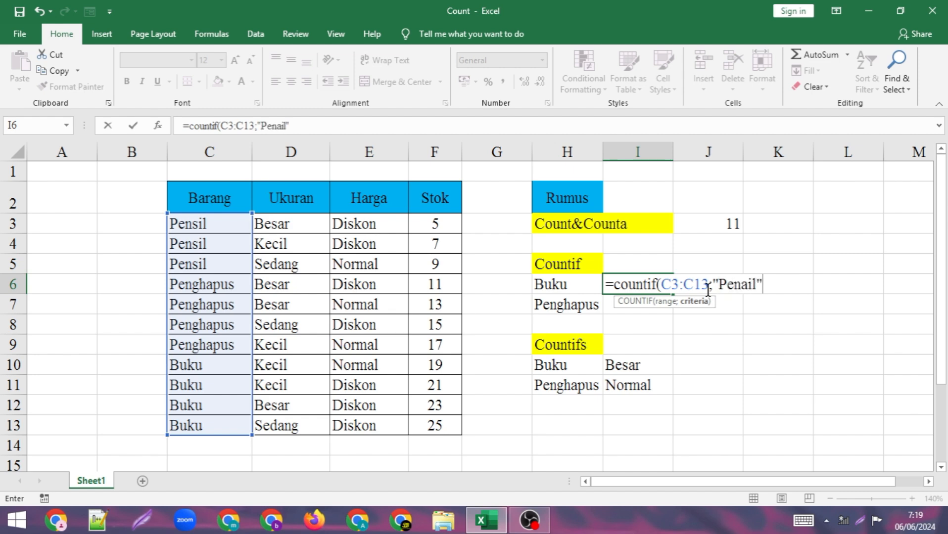
key("BackSpace")
key("BackSpace")
key("BackSpace")
key("BackSpace")
key("BackSpace")
key("BackSpace")
key("BackSpace")
key("BackSpace")
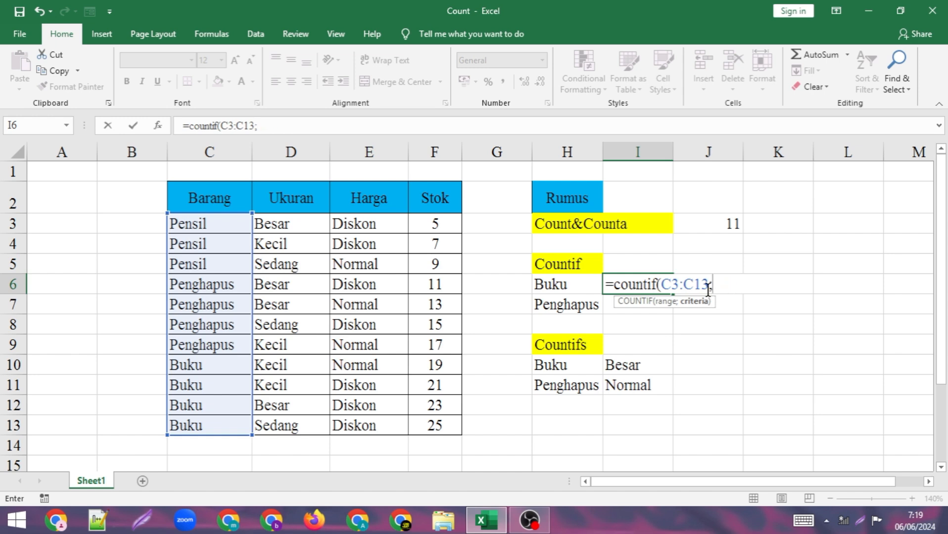
- Complete the COUNTIF formula in I6 with cell H6 (Buku) as the criterion
left_click(566, 285)
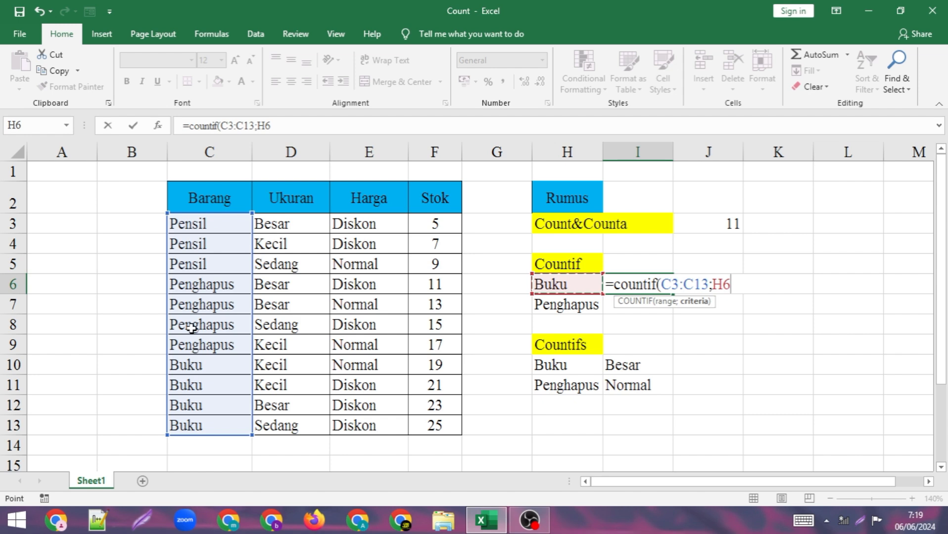
type(")")
key("Return")
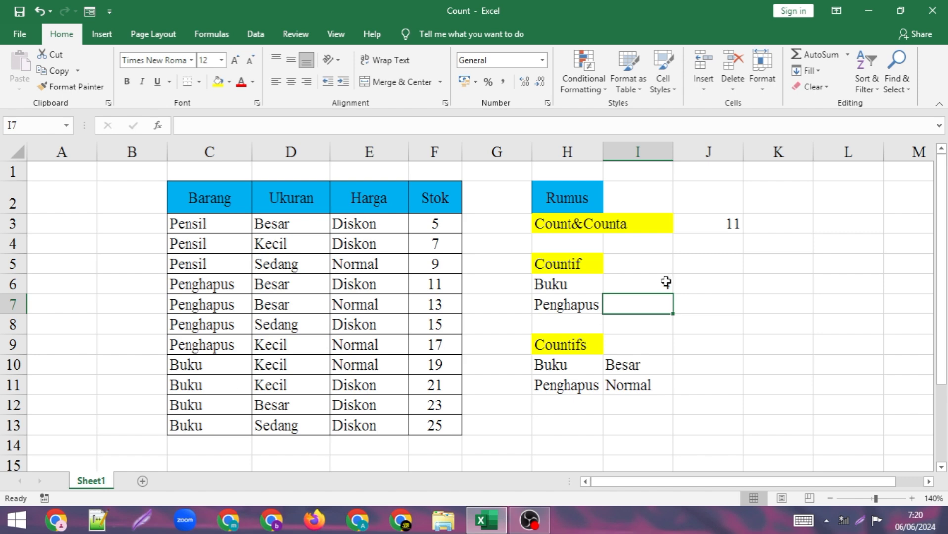
- Enter a COUNTIF formula in J7 with range C3:C13 and cell H7 (Penghapus) as the criterion
left_click(693, 302)
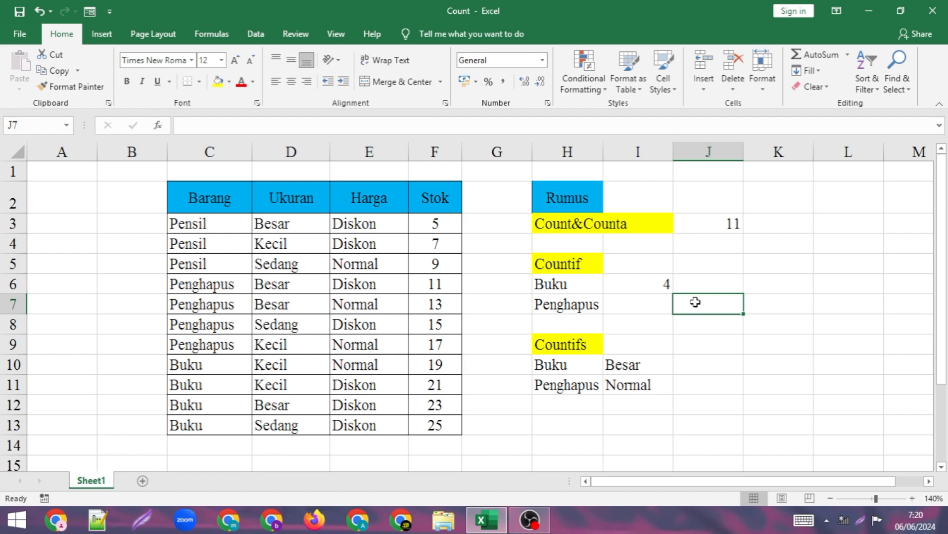
type("=")
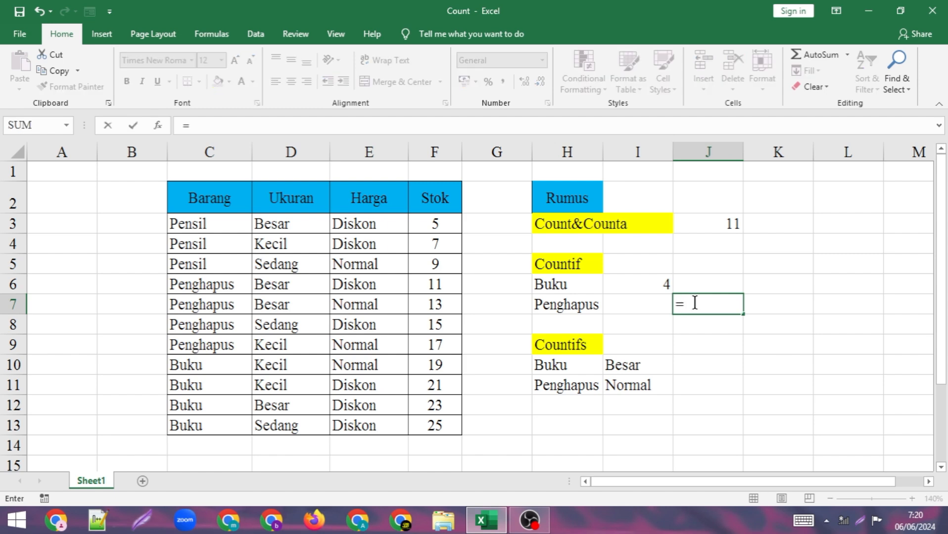
type("cou")
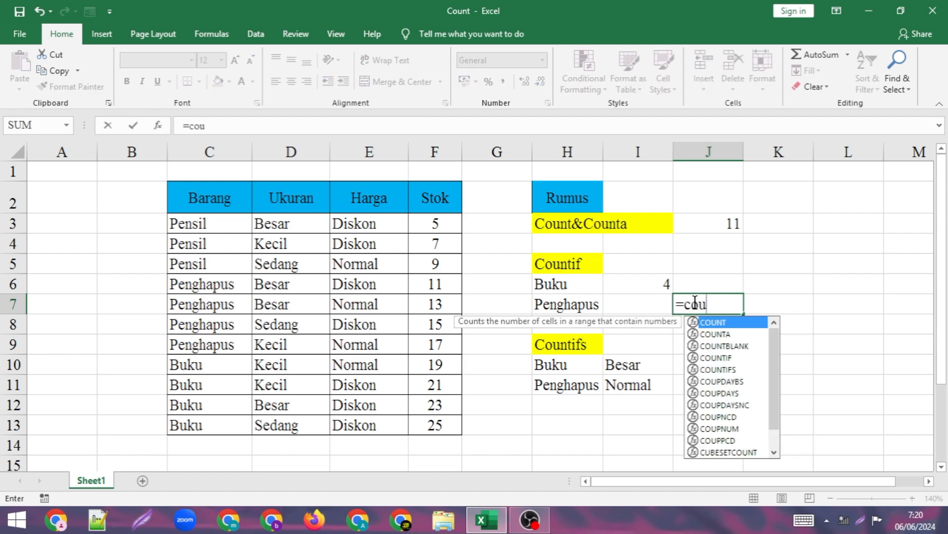
type("nti")
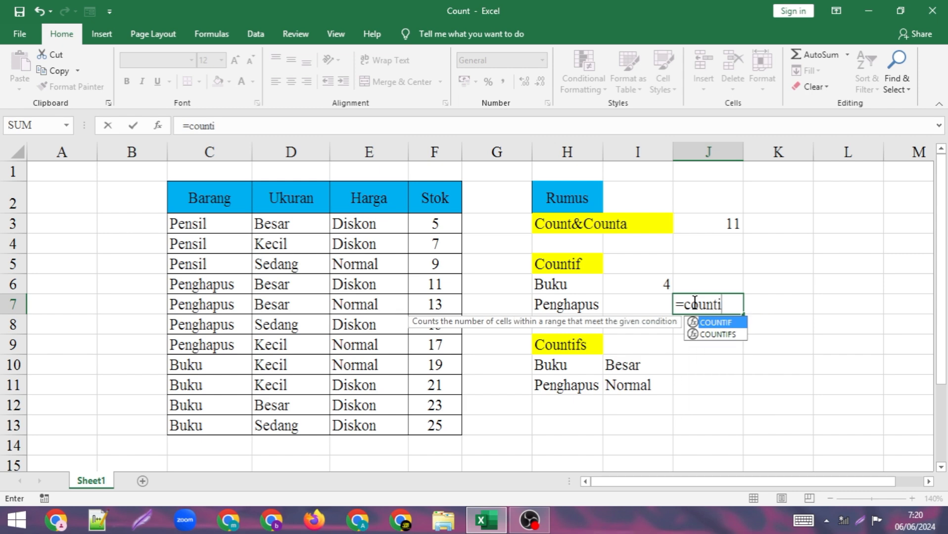
type("f(")
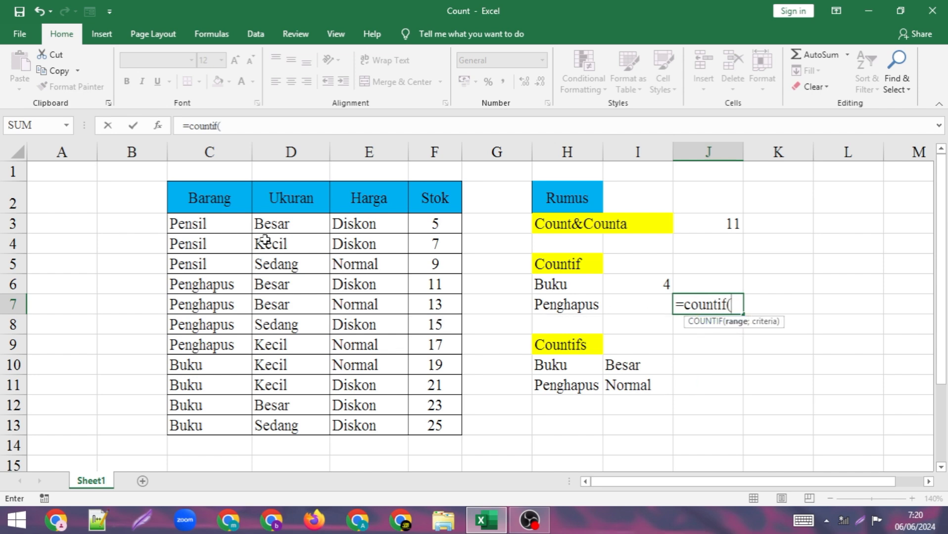
left_click_drag(226, 224, 236, 420)
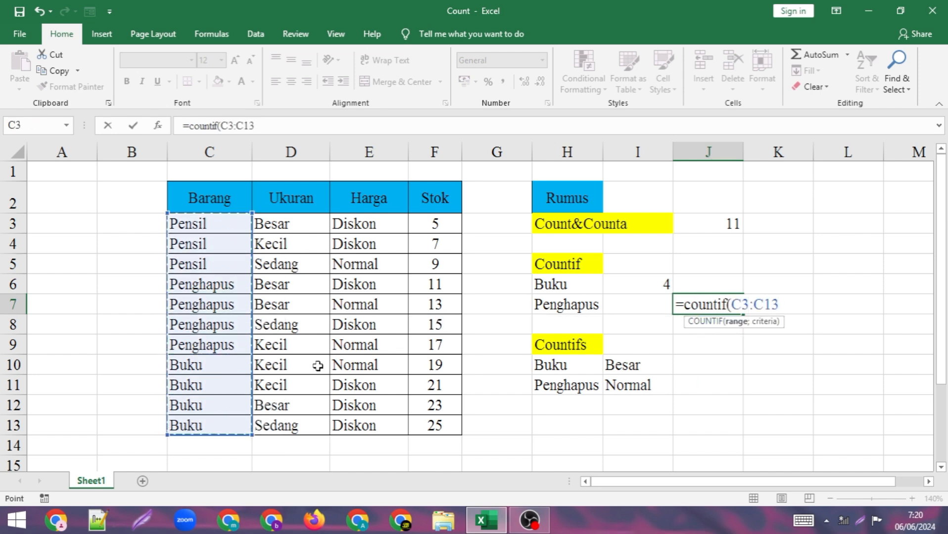
type(";")
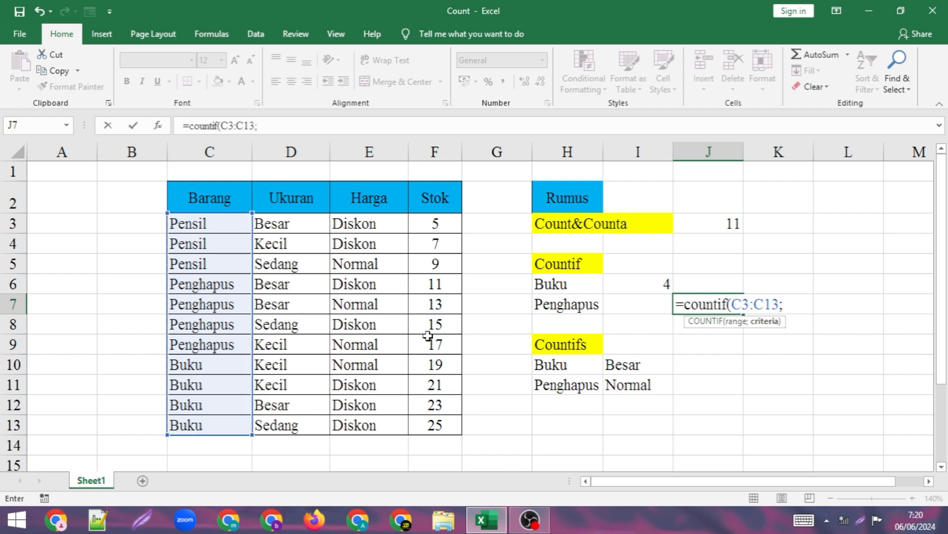
left_click(549, 305)
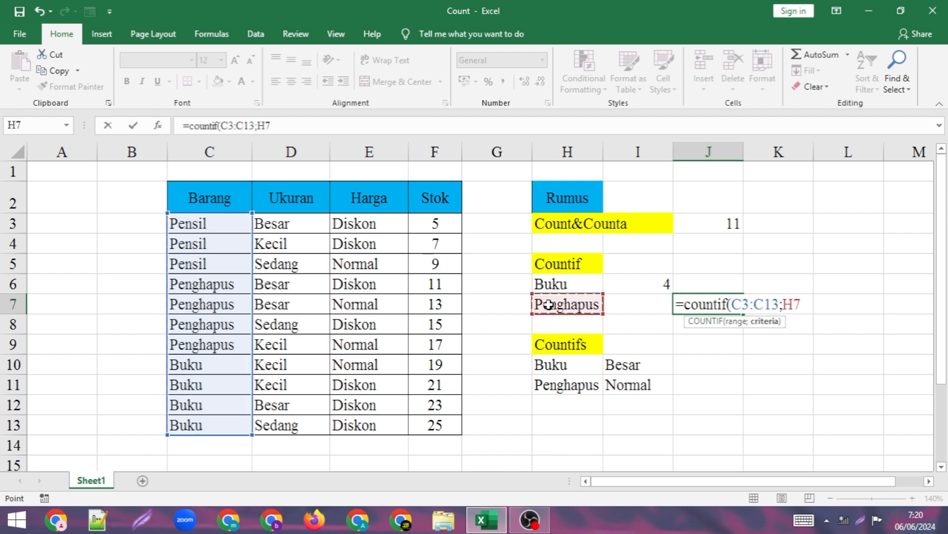
type(")")
key("Return")
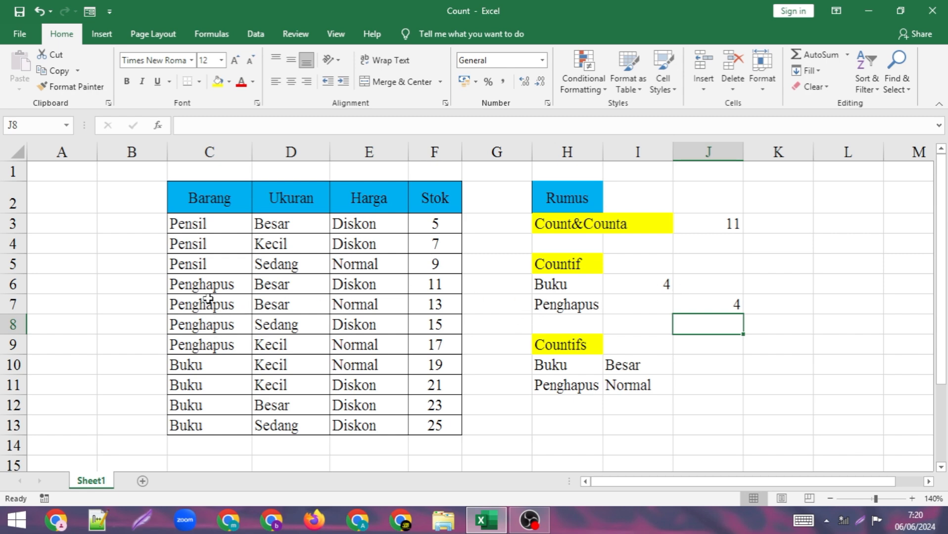
- Review the COUNTIF formula in J7 and the cells it references
double_click(709, 306)
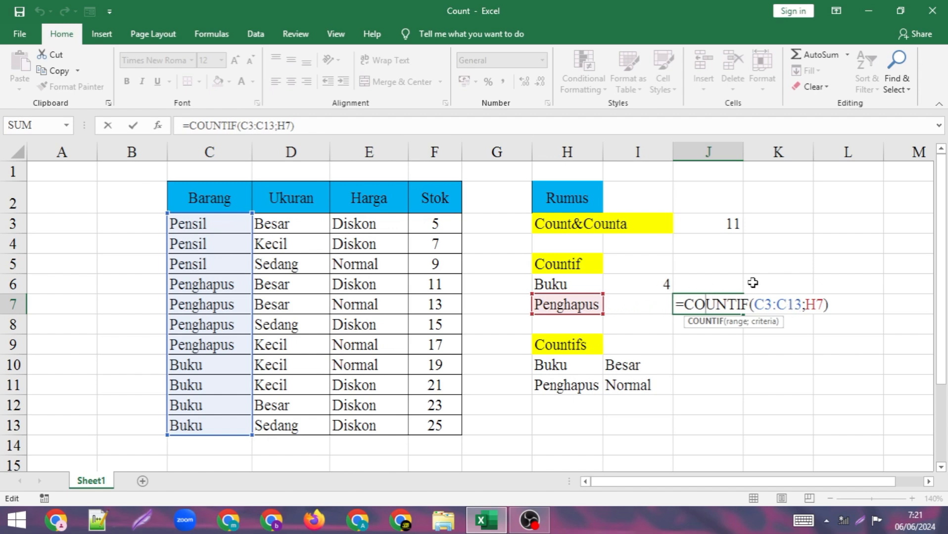
key("Return")
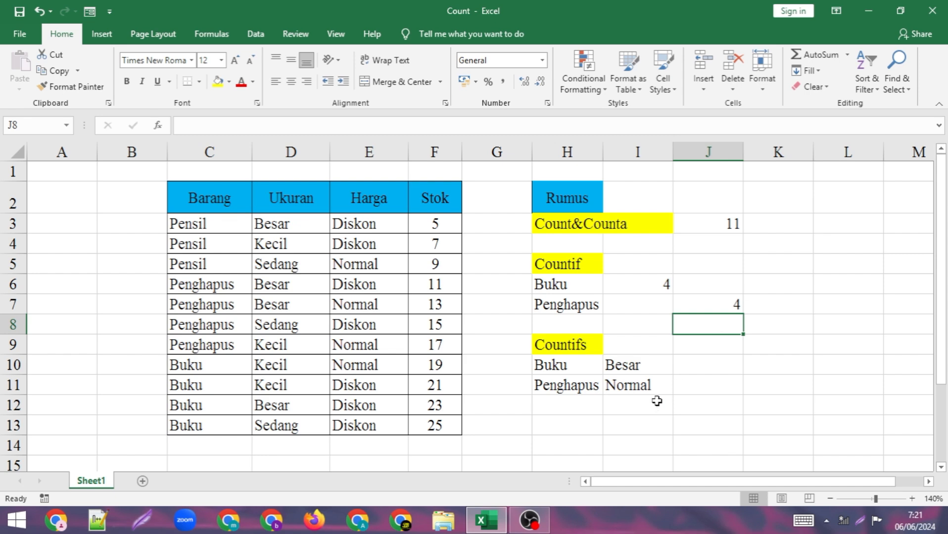
- Begin a COUNTIFS formula in J10 with C3:C13 as the first criteria range and H10 (Buku) as its criterion
left_click(687, 367)
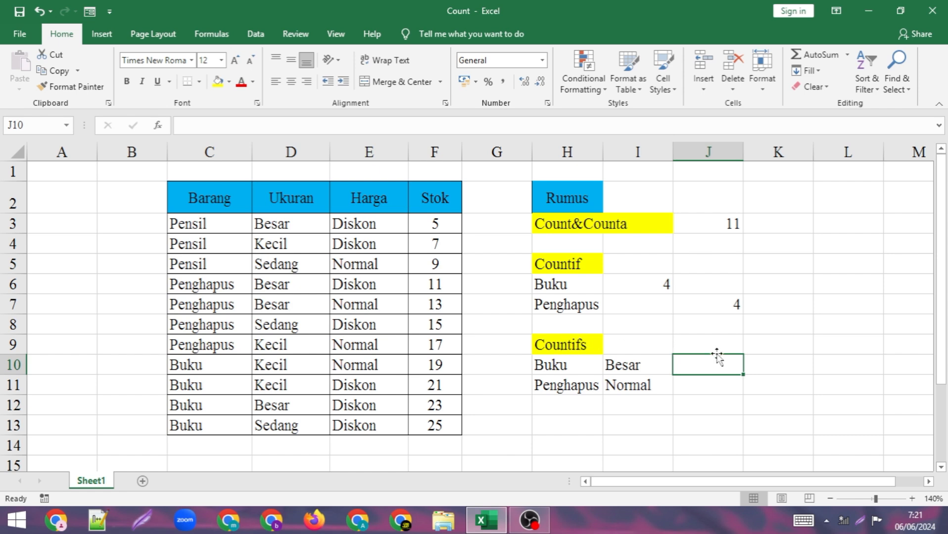
type("=c")
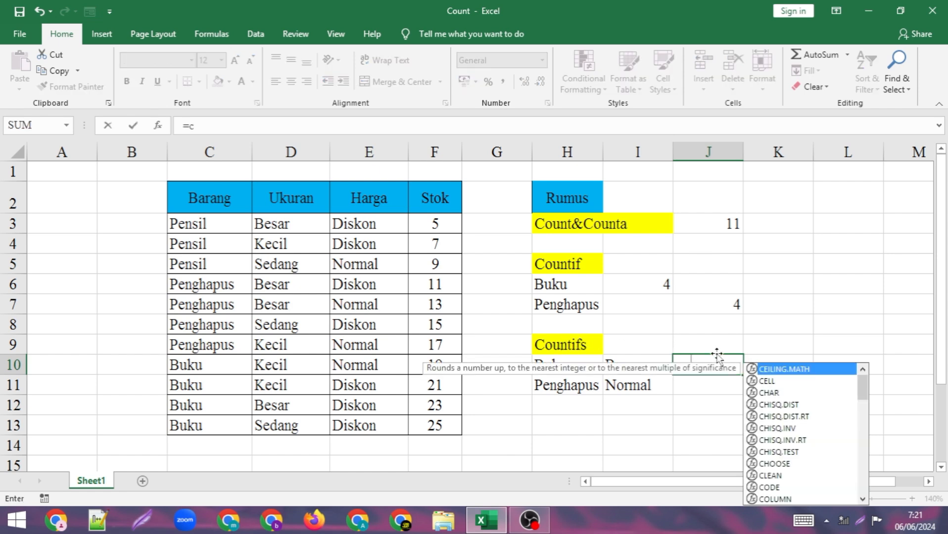
type("ounti")
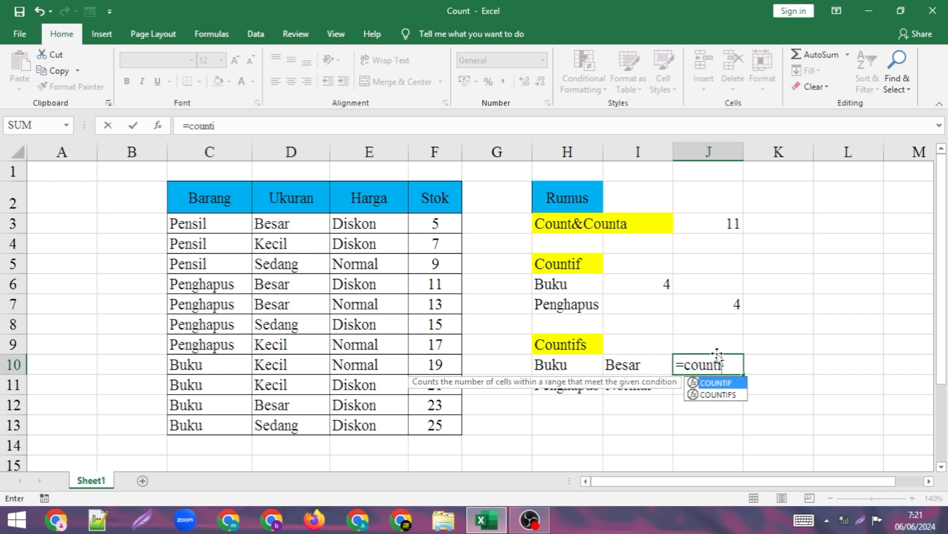
type("fs(")
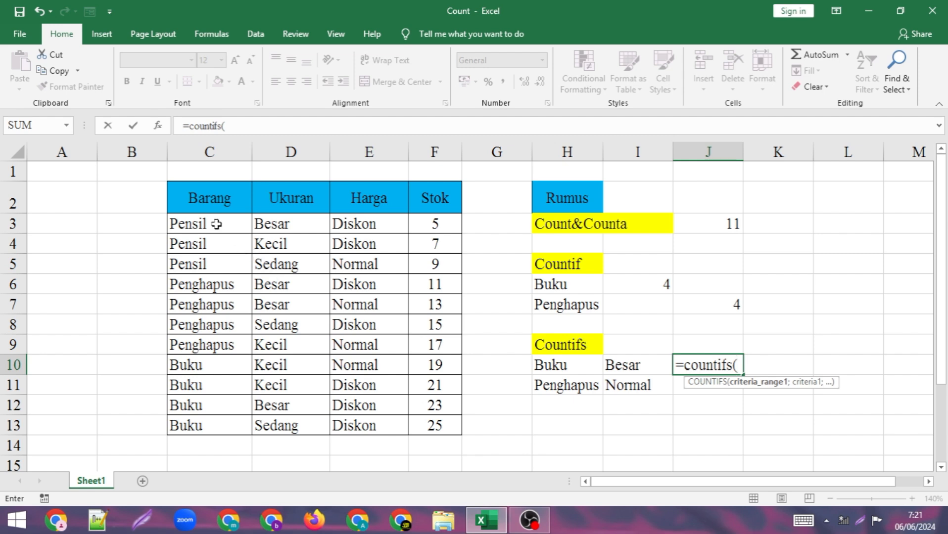
left_click_drag(216, 224, 220, 424)
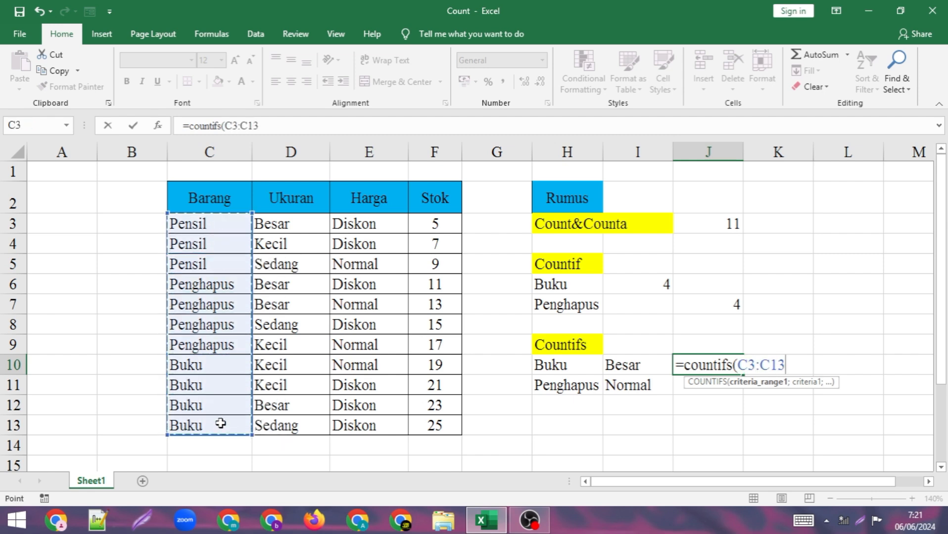
type(";")
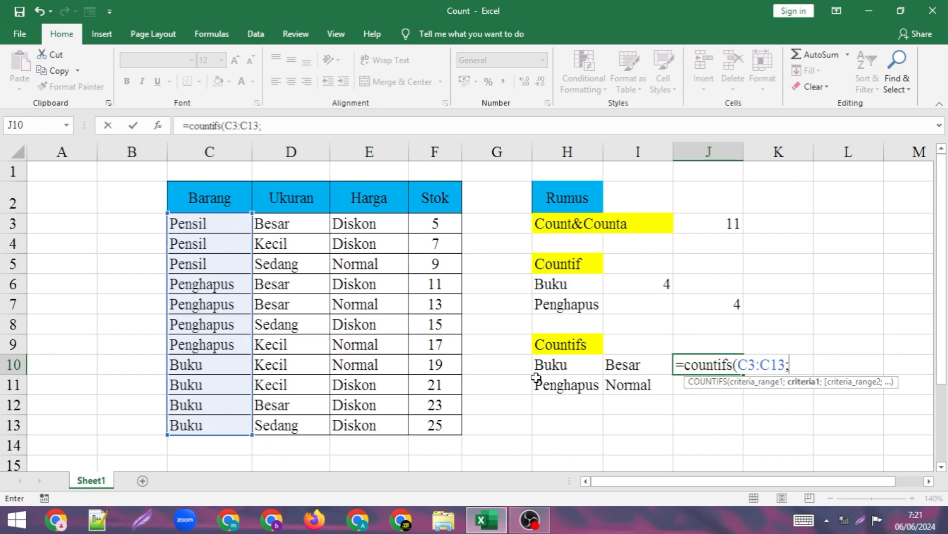
left_click(553, 367)
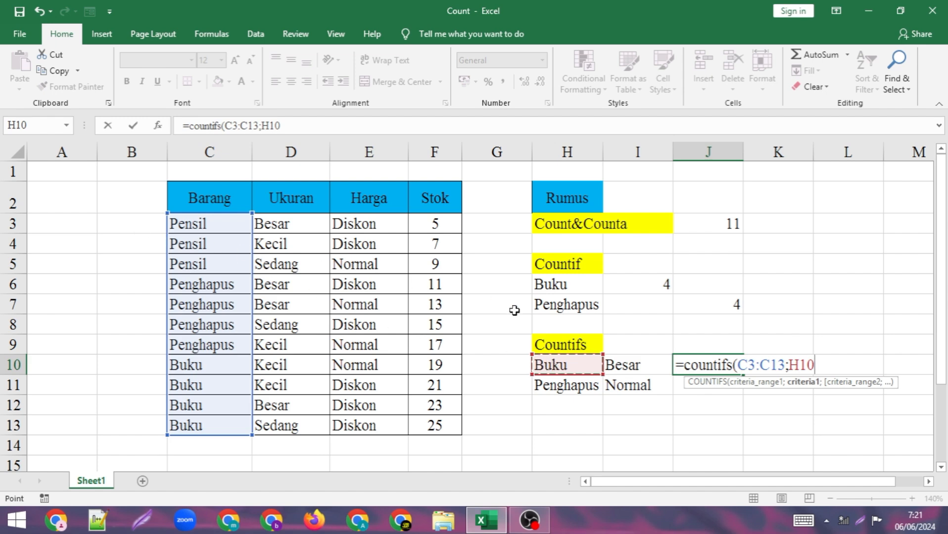
type(";")
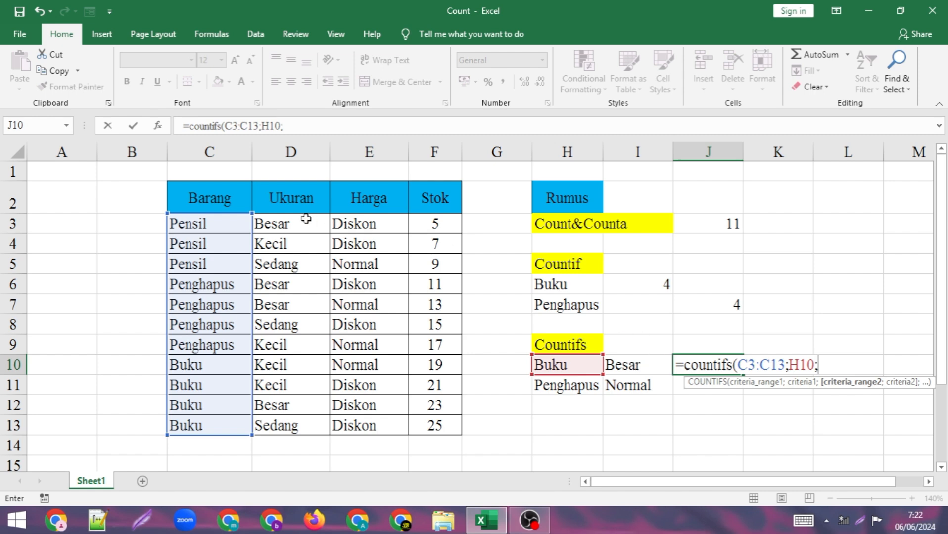
- Complete the COUNTIFS formula in J10 with the Ukuran cells D3:D13 as second range and I10 (Besar) as its criterion
left_click_drag(303, 219, 306, 430)
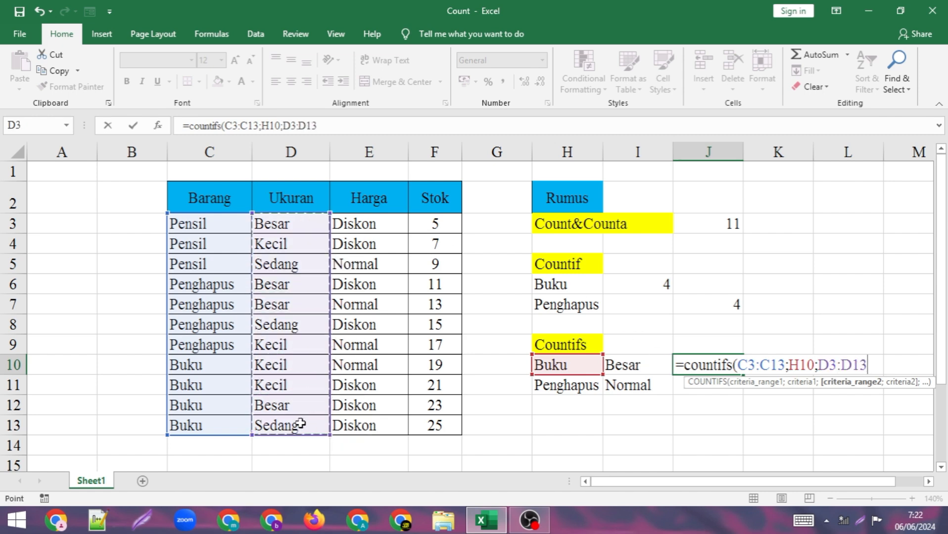
type(";")
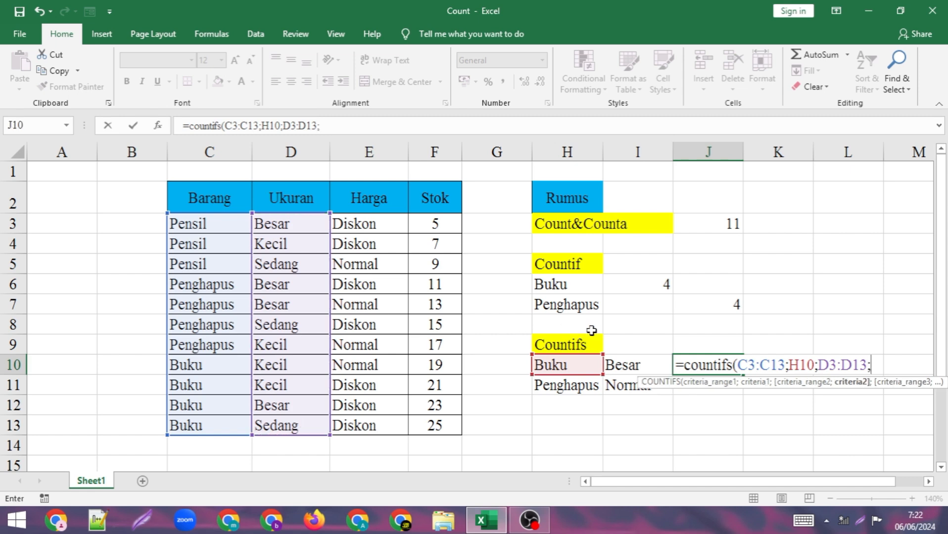
left_click(621, 366)
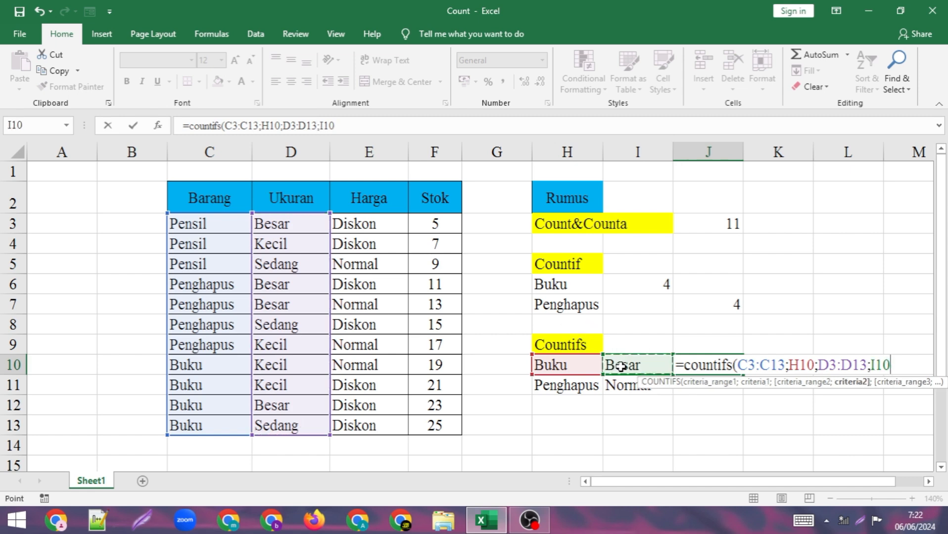
type(")")
key("Return")
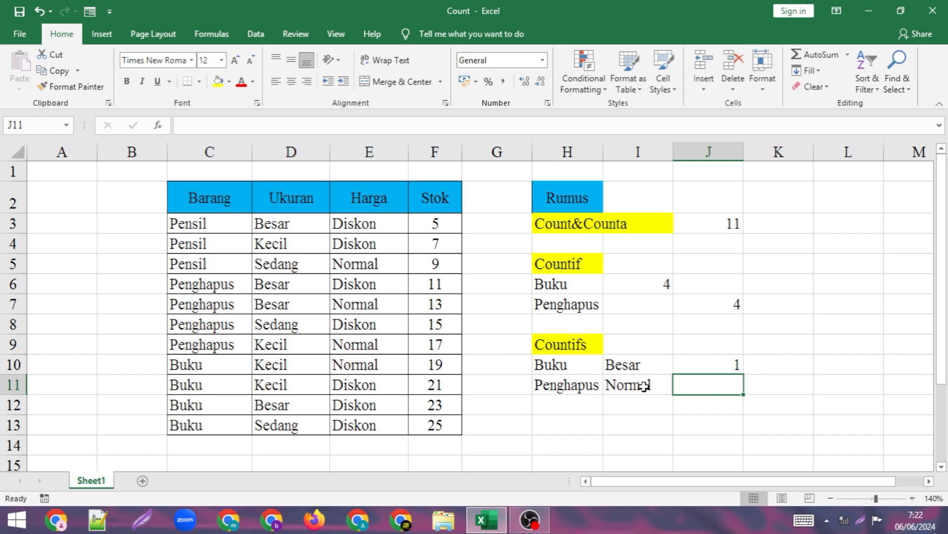
- Enter the function name countifs in J11 with a leading plus sign
type("+")
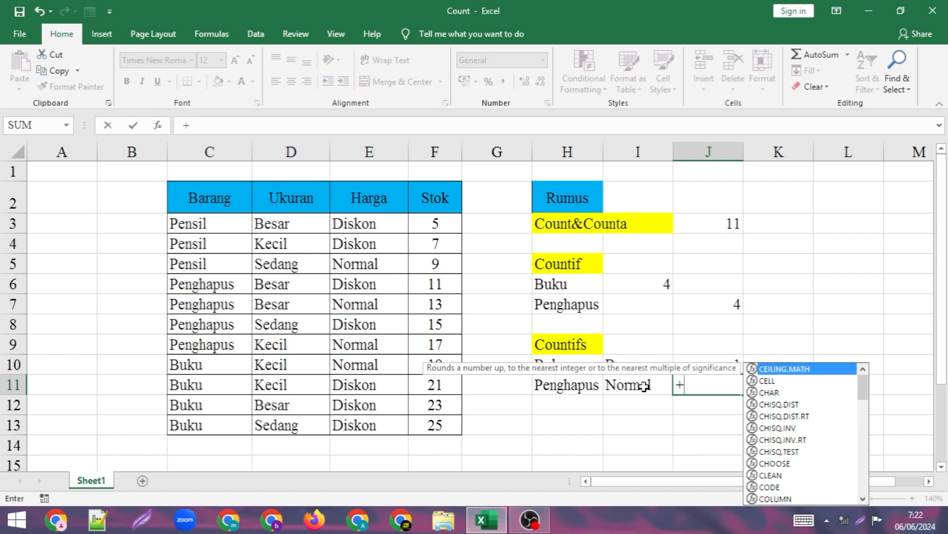
type("countifs")
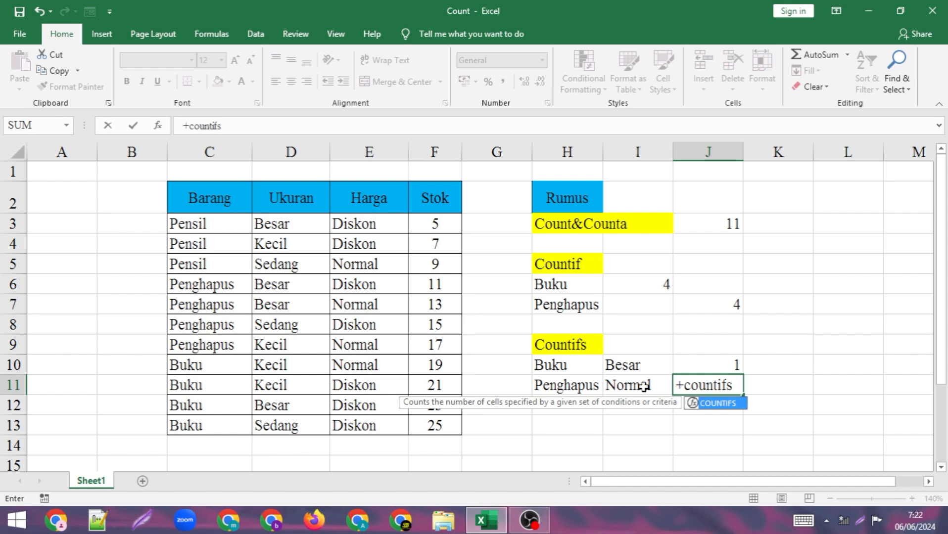
key("Left")
key("Left")
key("Left")
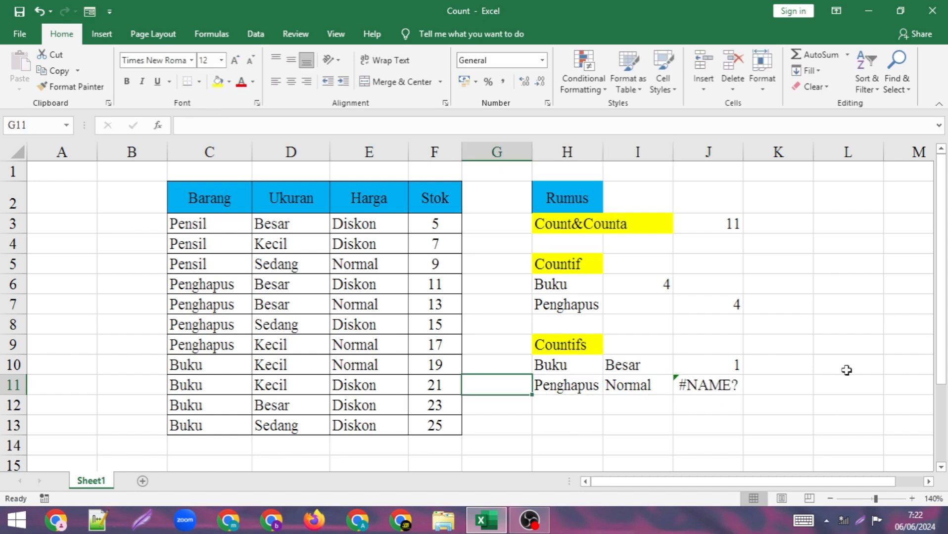
- Remove the plus sign from the formula in J11 and add an opening parenthesis so it reads =countifs(
left_click(709, 389)
double_click(709, 388)
left_click(691, 386)
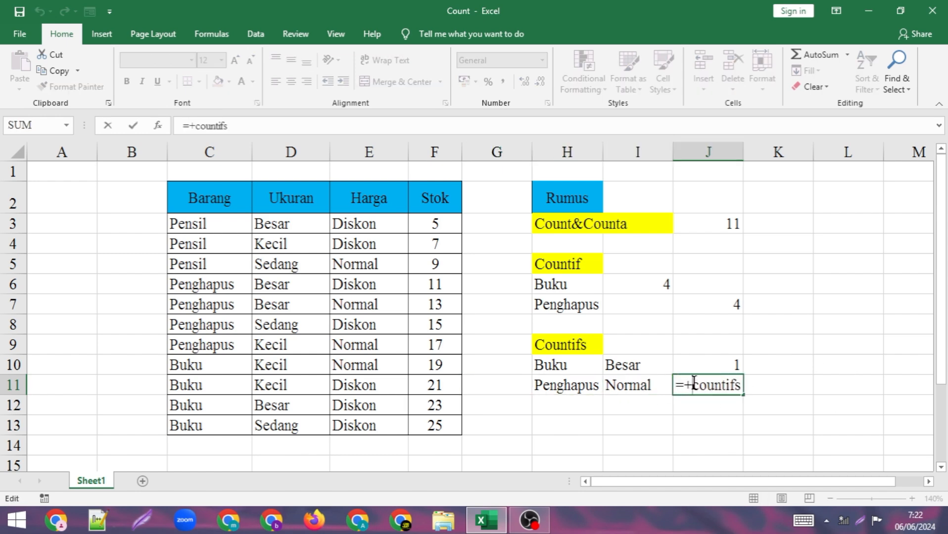
key("BackSpace")
left_click(732, 385)
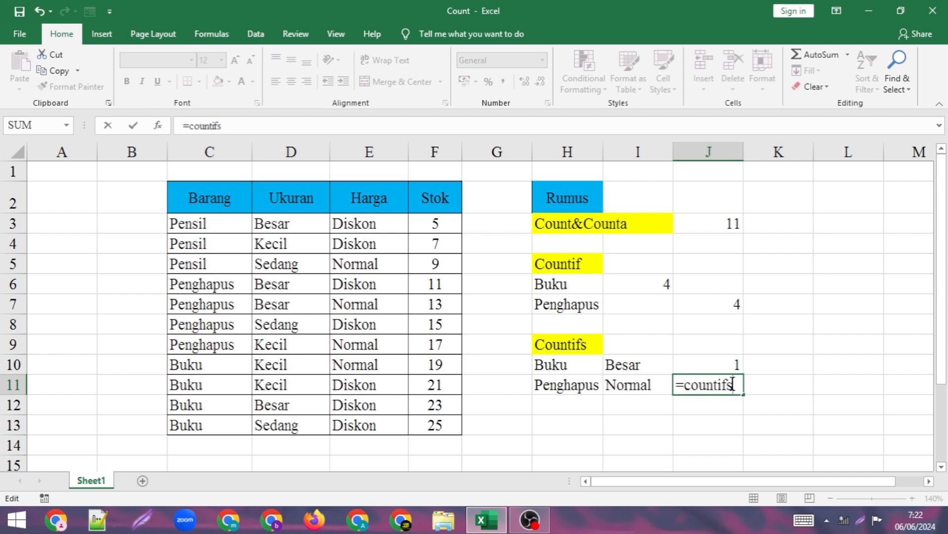
type("(")
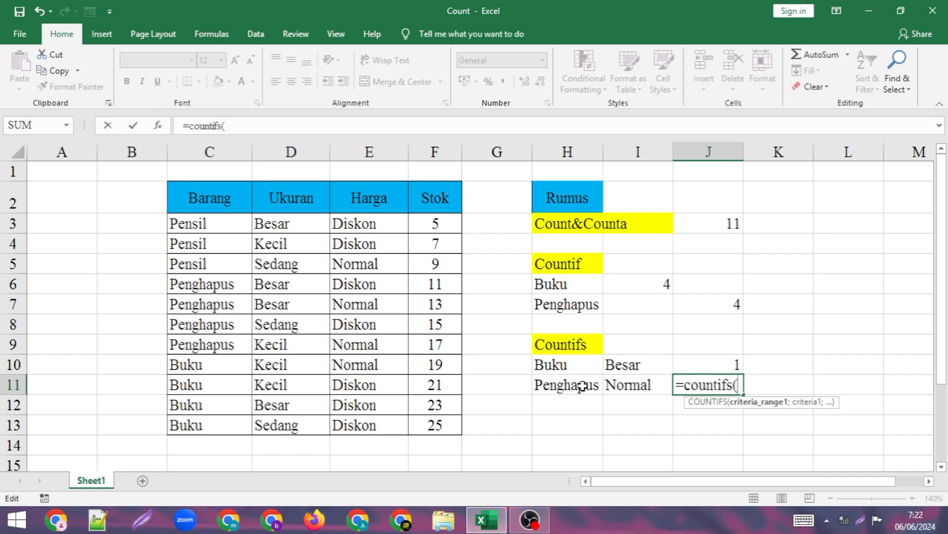
- Add C3:C13 as the first criteria range and H11 (Penghapus) as its criterion in the J11 COUNTIFS formula
left_click_drag(198, 225, 203, 424)
type(";")
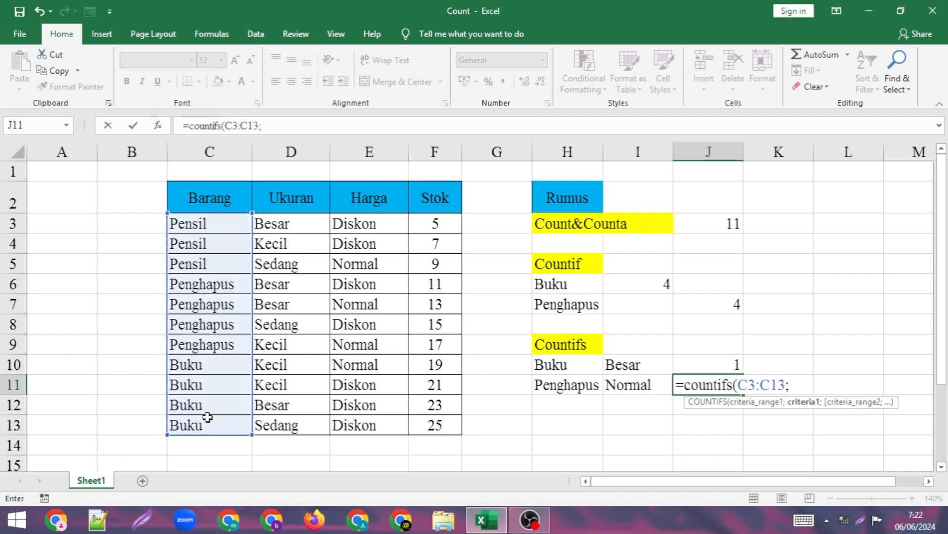
left_click(561, 388)
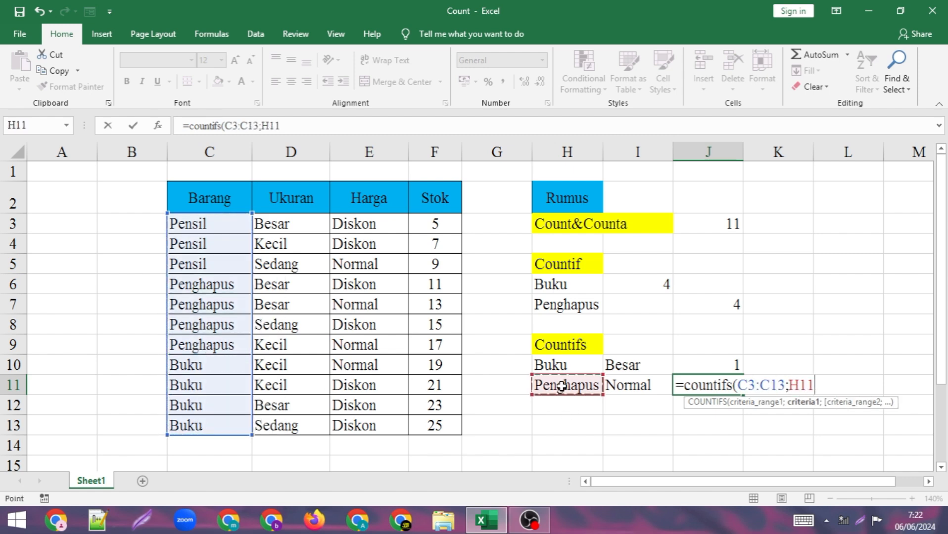
type(";")
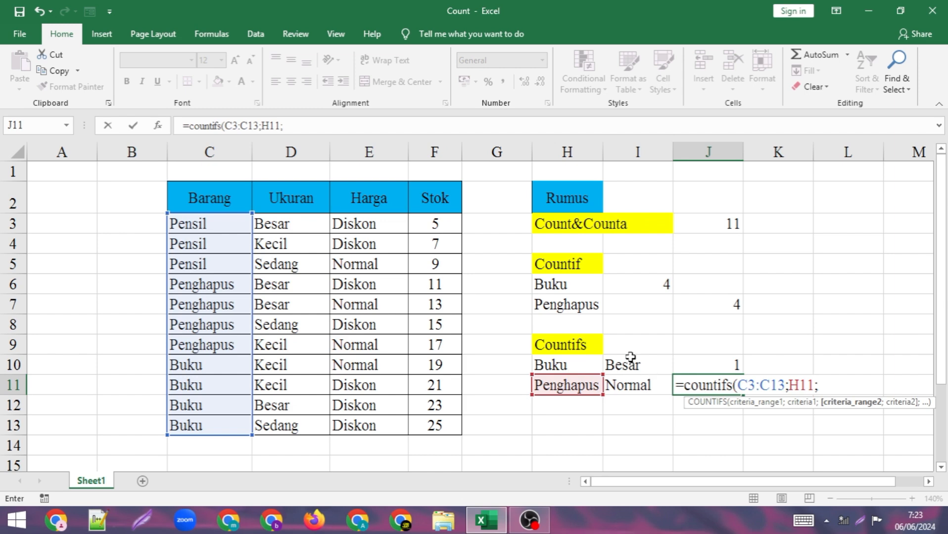
- Complete the COUNTIFS formula in J11 with the Harga cells E3:E13 as second range and I11 (Normal) as its criterion
left_click_drag(342, 220, 363, 428)
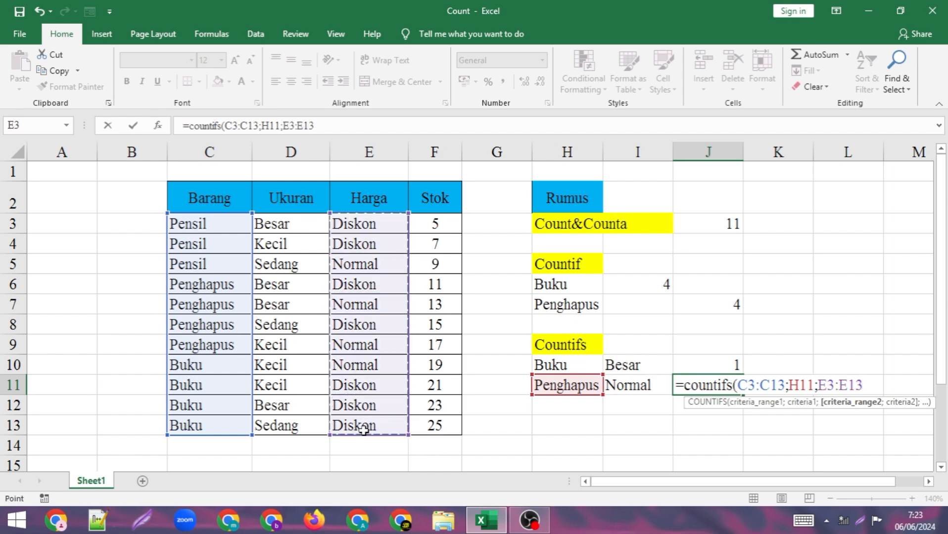
type(";")
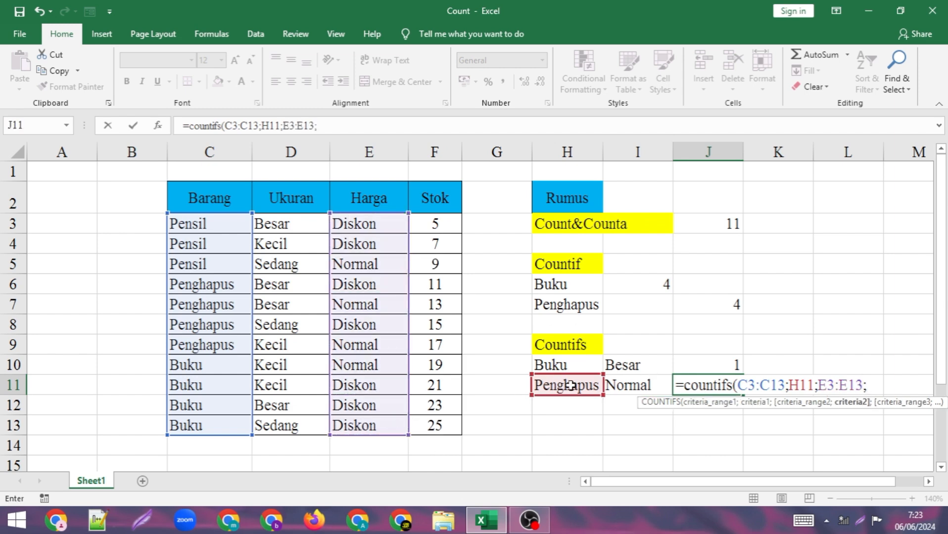
left_click(633, 384)
type(")")
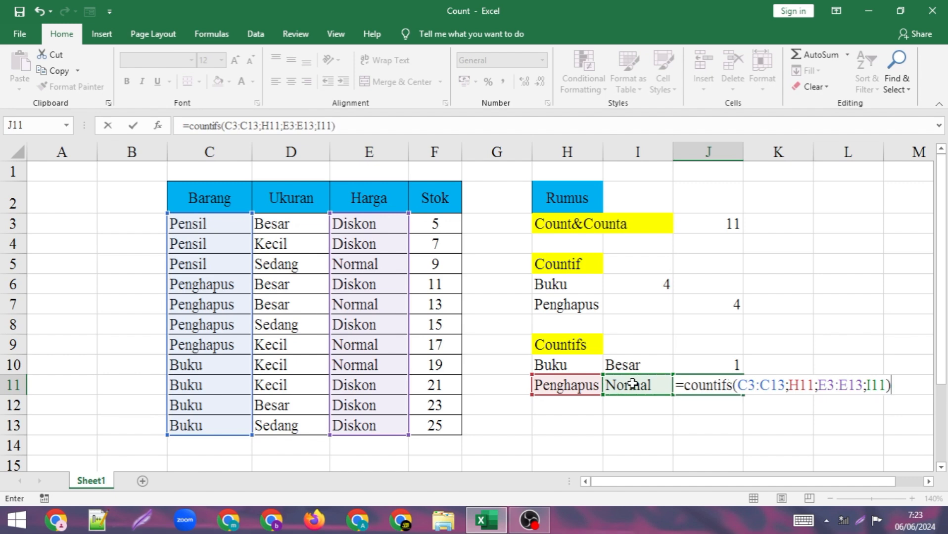
key("Return")
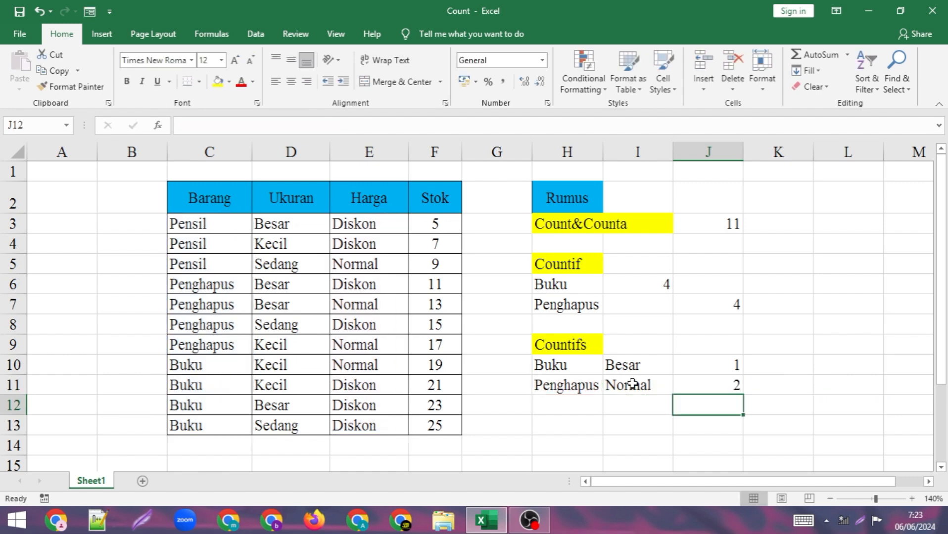